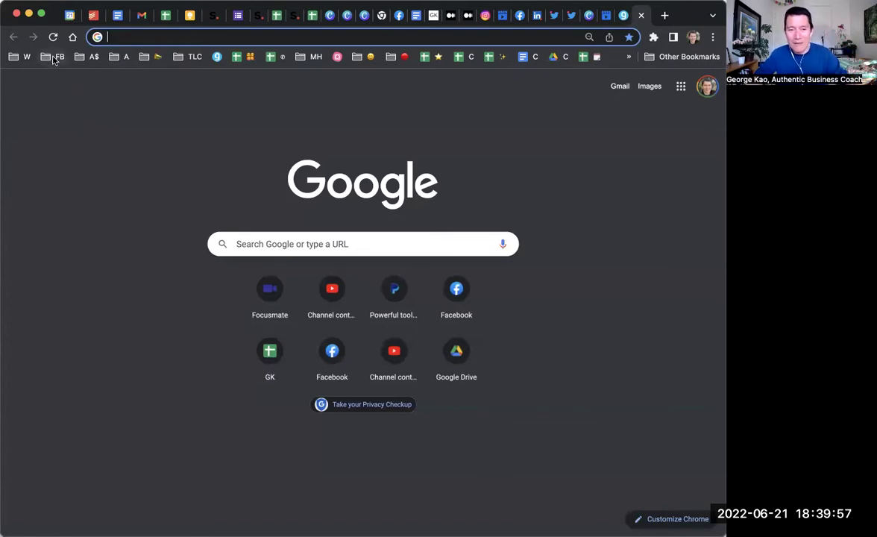
Go to the Ads Manager Audiences page and start a new Custom Audience
{"action": "left_click", "coordinate": [54, 58]}
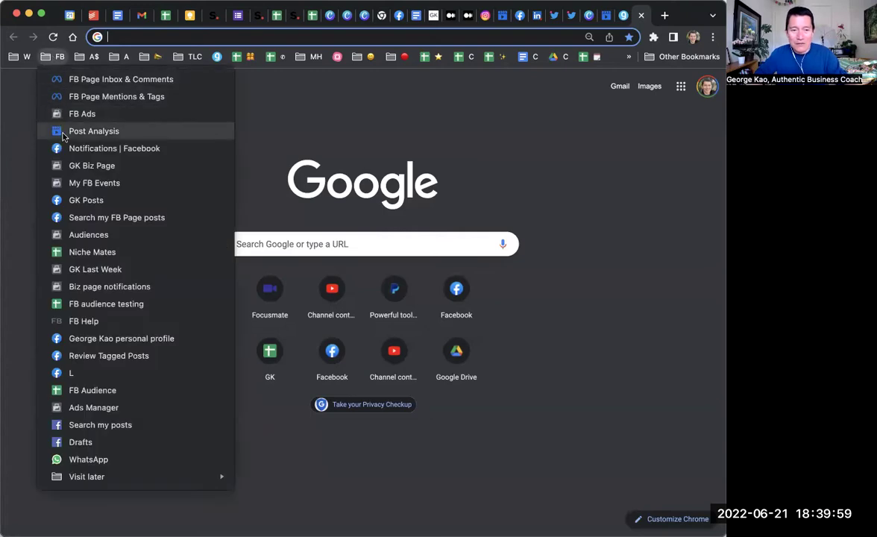
{"action": "key", "text": "Escape"}
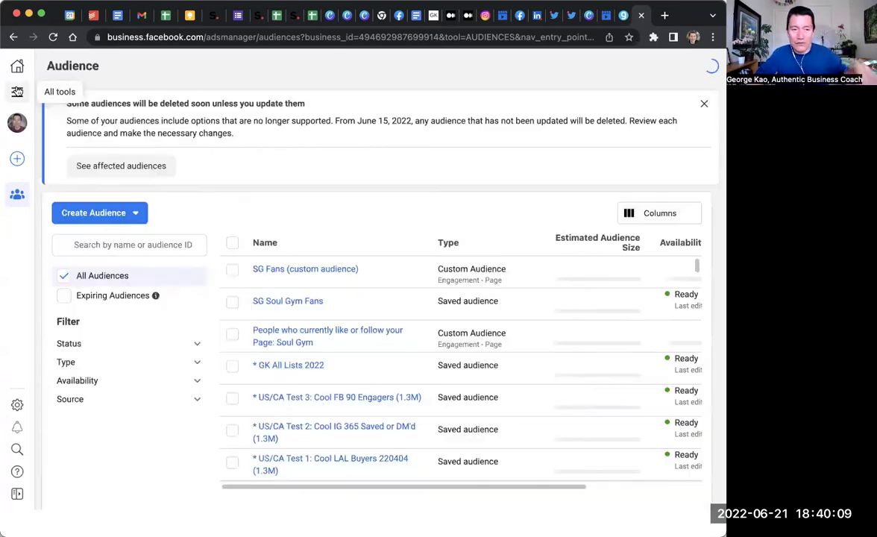
{"action": "left_click", "coordinate": [17, 91]}
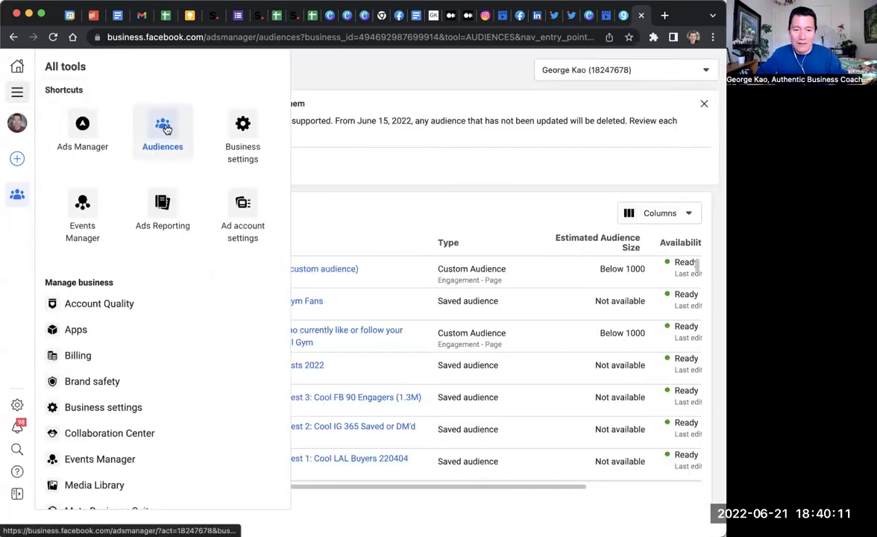
{"action": "left_click", "coordinate": [403, 203]}
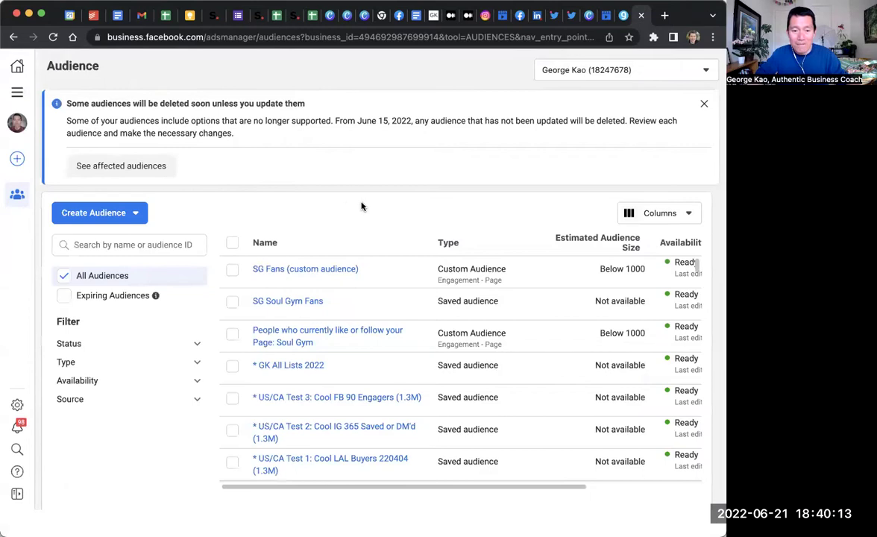
{"action": "left_click", "coordinate": [117, 214]}
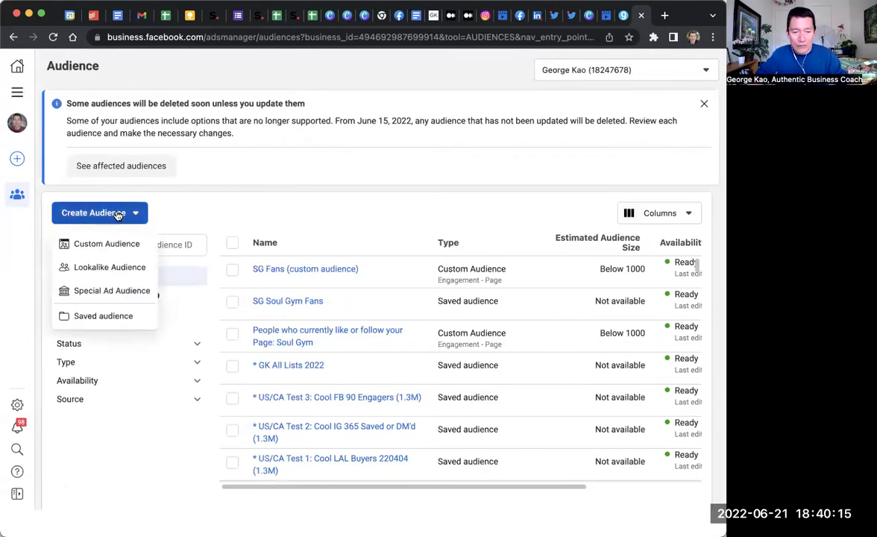
{"action": "left_click", "coordinate": [116, 250]}
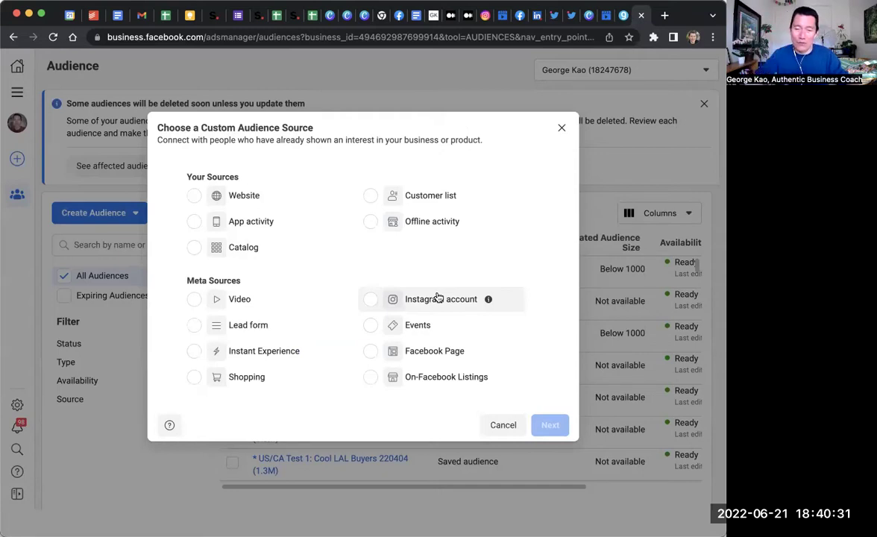
Choose Facebook Page as the source and select the coach's business Page
{"action": "left_click", "coordinate": [416, 351]}
{"action": "left_click", "coordinate": [550, 425]}
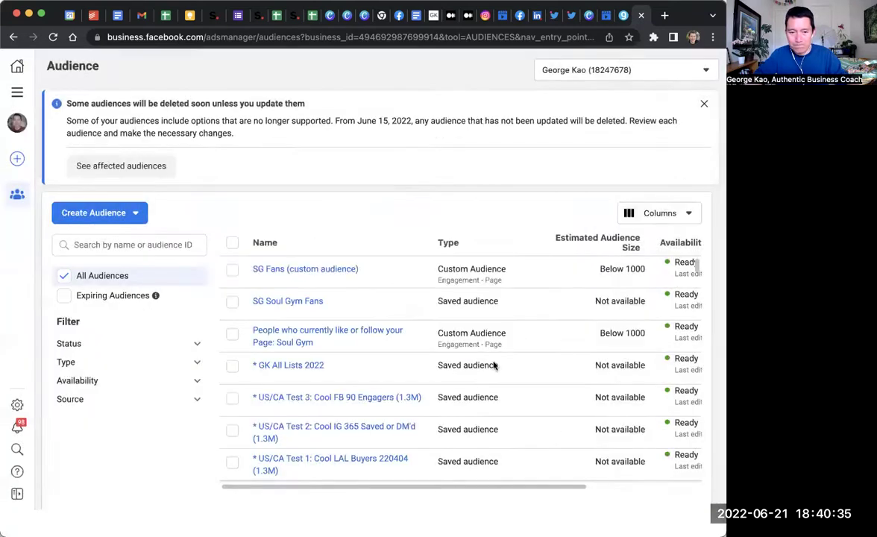
{"action": "left_click", "coordinate": [270, 234]}
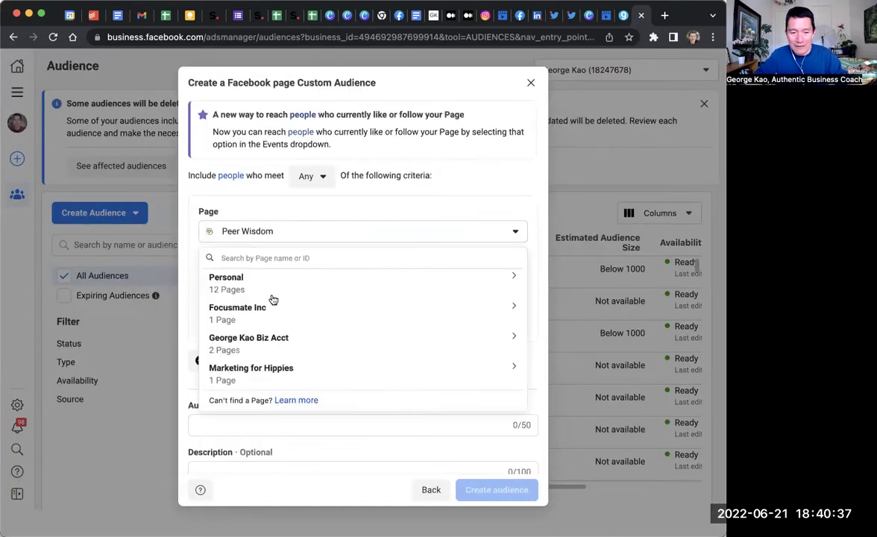
{"action": "left_click", "coordinate": [276, 345]}
{"action": "left_click", "coordinate": [269, 375]}
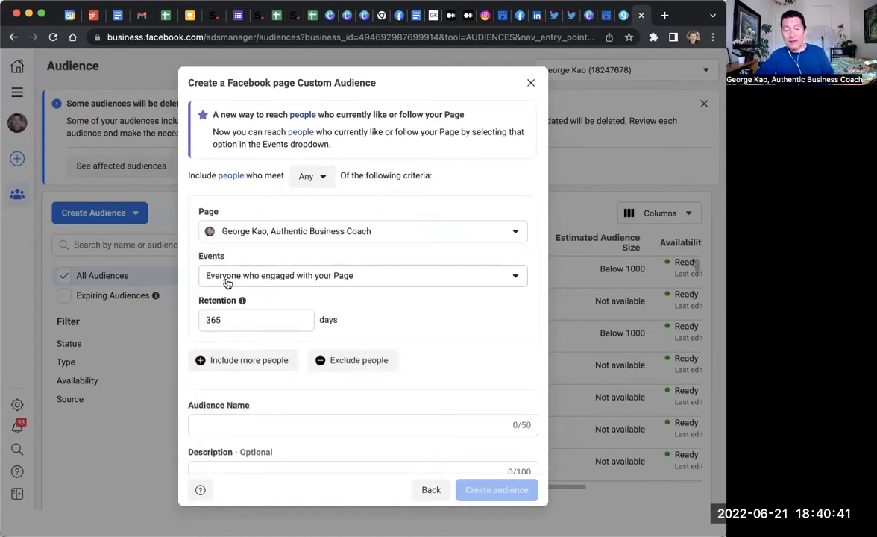
Set retention to 365 days and name the audience 'FB Engagers 365'
{"action": "double_click", "coordinate": [234, 321]}
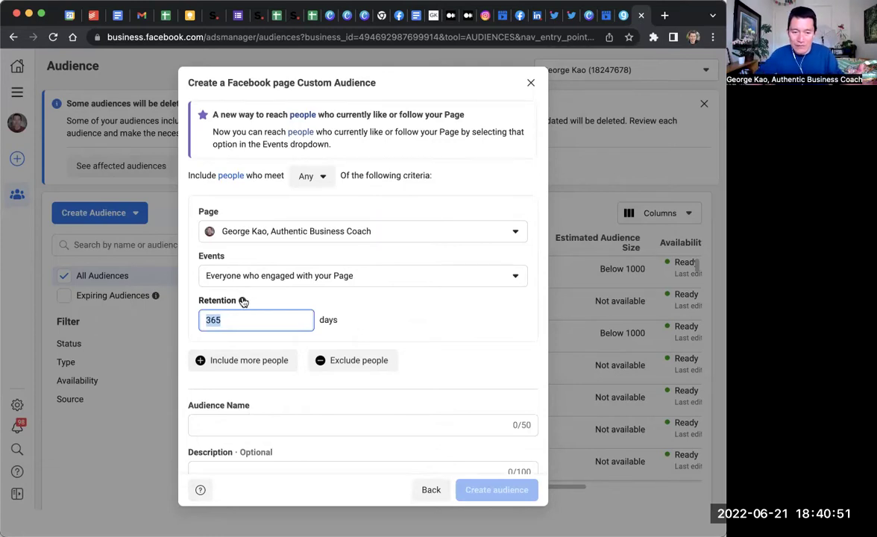
{"action": "type", "text": "30"}
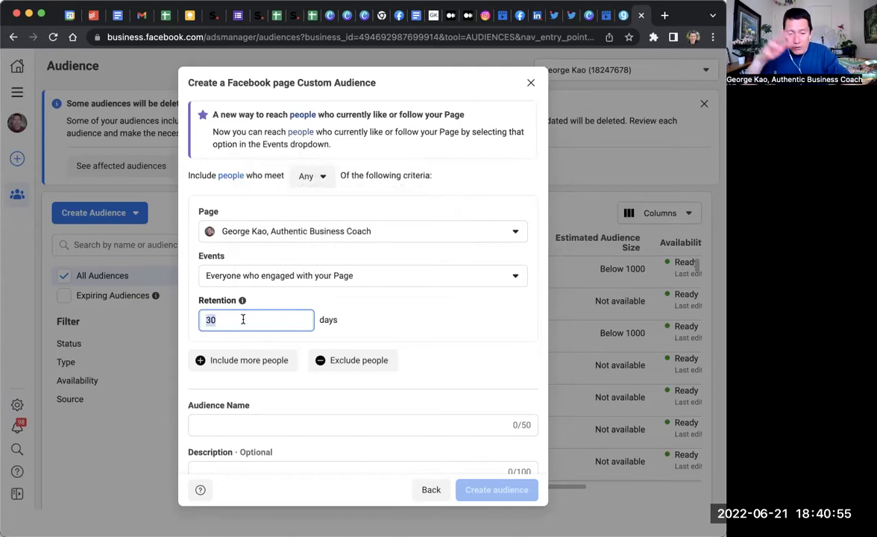
{"action": "type", "text": "365"}
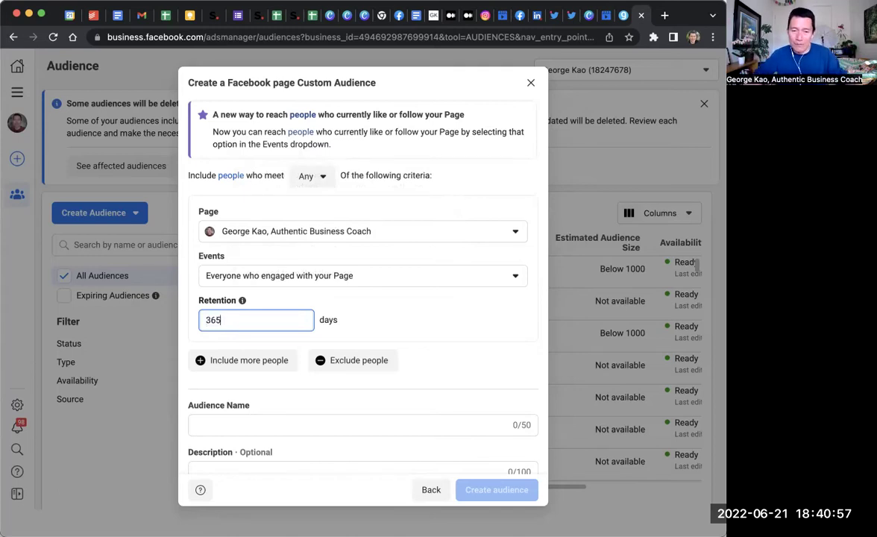
{"action": "left_click", "coordinate": [302, 421]}
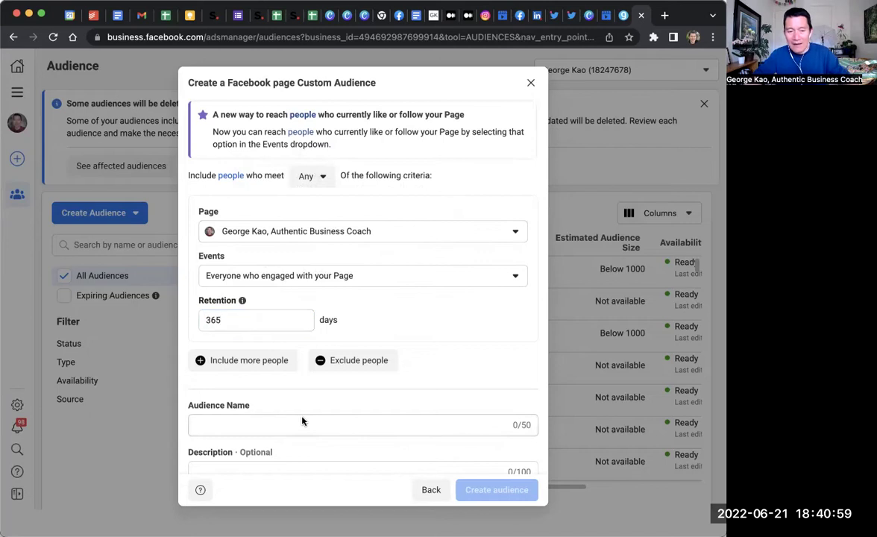
{"action": "left_click", "coordinate": [292, 424]}
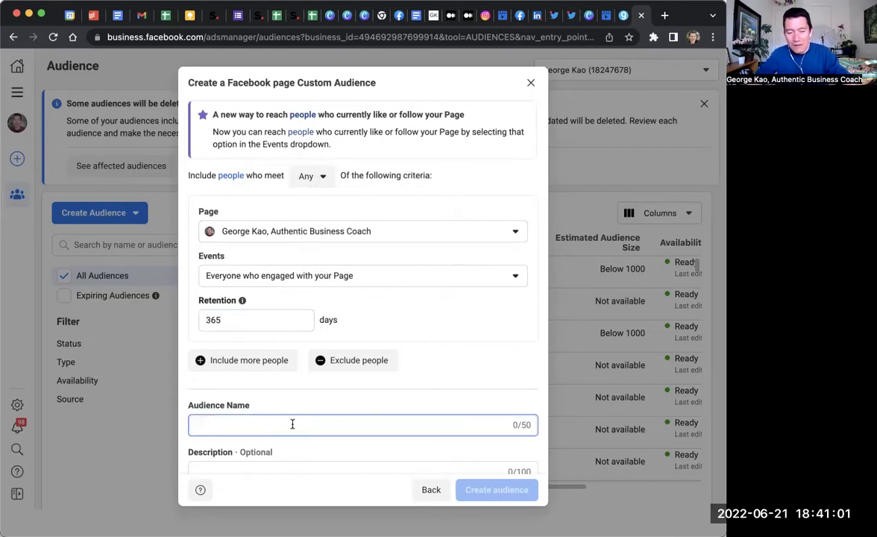
{"action": "type", "text": "FB Engagers"}
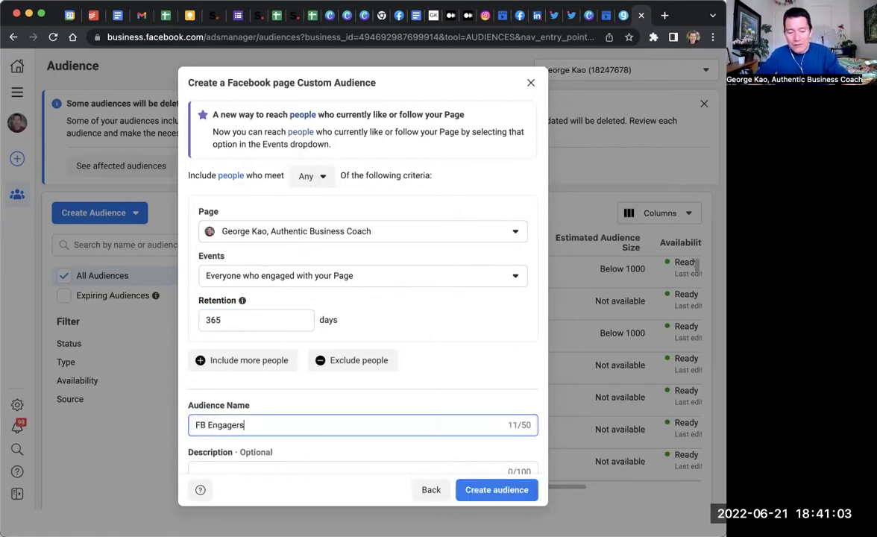
{"action": "type", "text": " 365"}
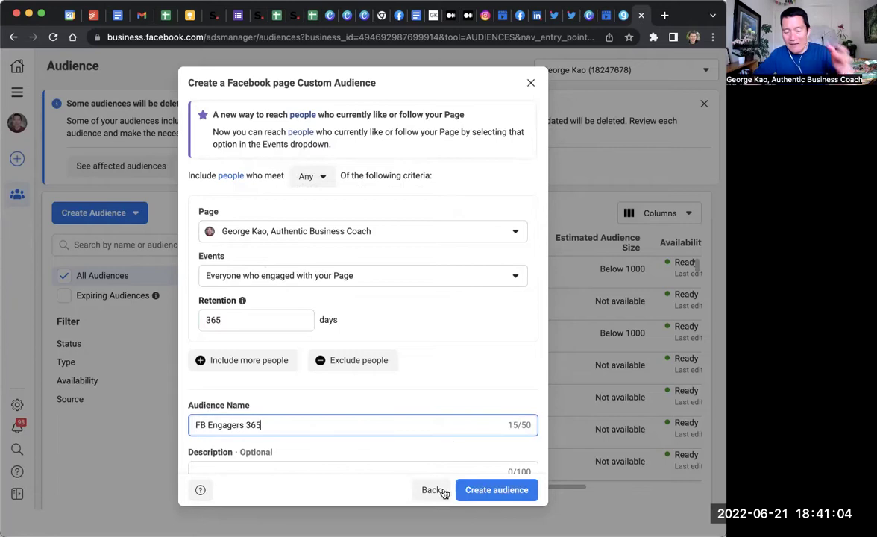
Create the audience, then search the audience list for '365' and scroll the results
{"action": "left_click", "coordinate": [501, 490]}
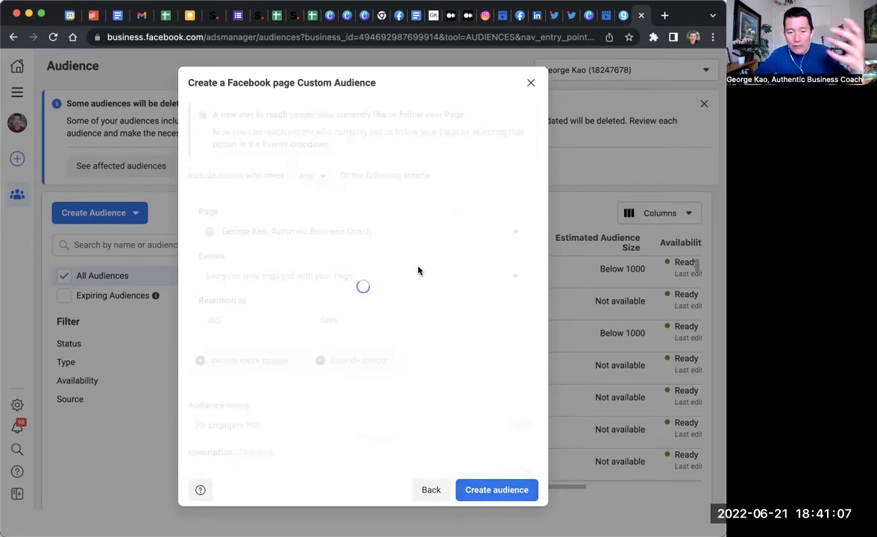
{"action": "left_click", "coordinate": [519, 457]}
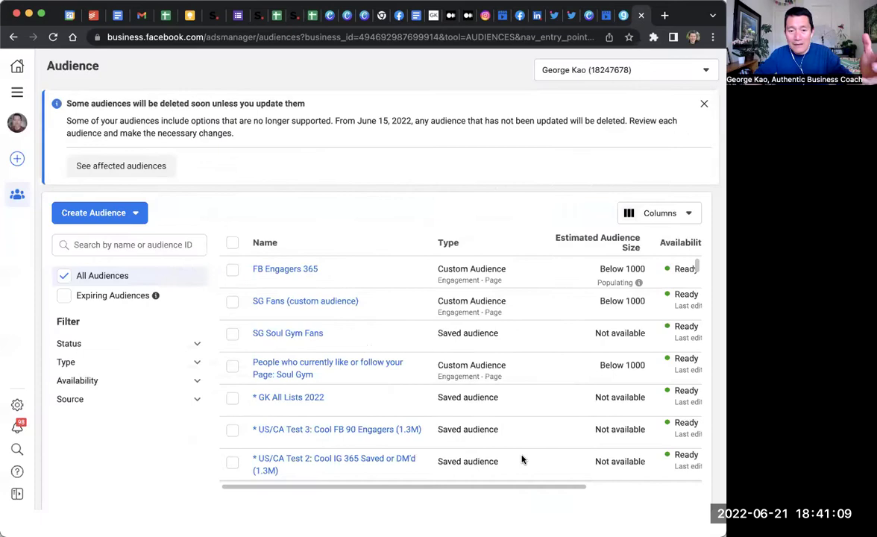
{"action": "left_click", "coordinate": [149, 245]}
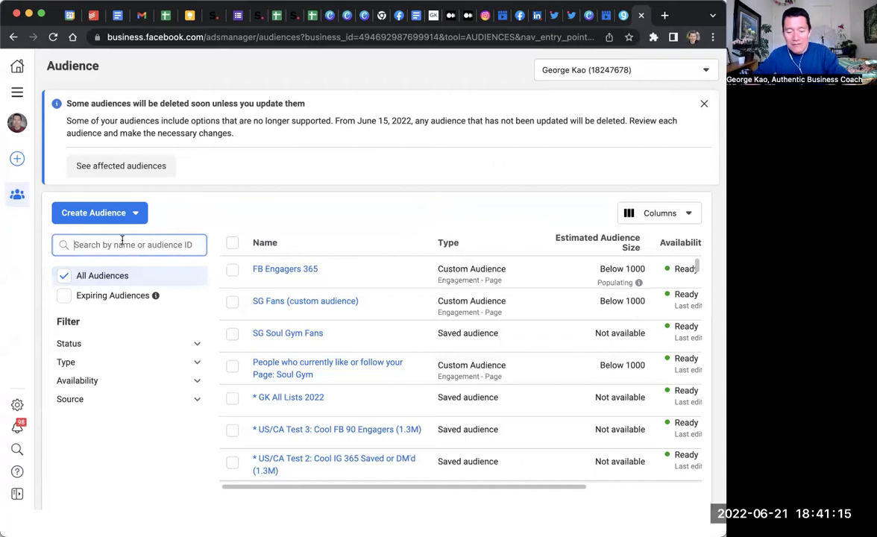
{"action": "type", "text": "365"}
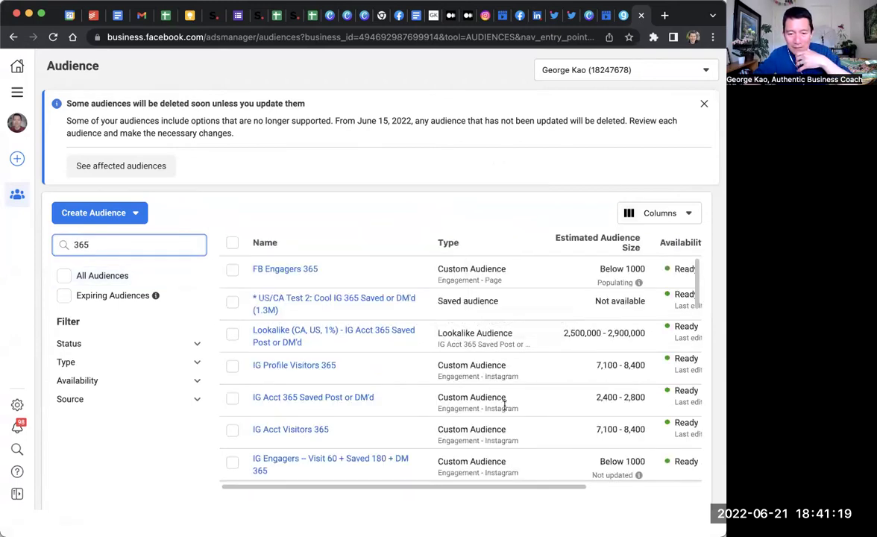
{"action": "scroll", "coordinate": [504, 405], "scroll_direction": "down", "scroll_amount": 2}
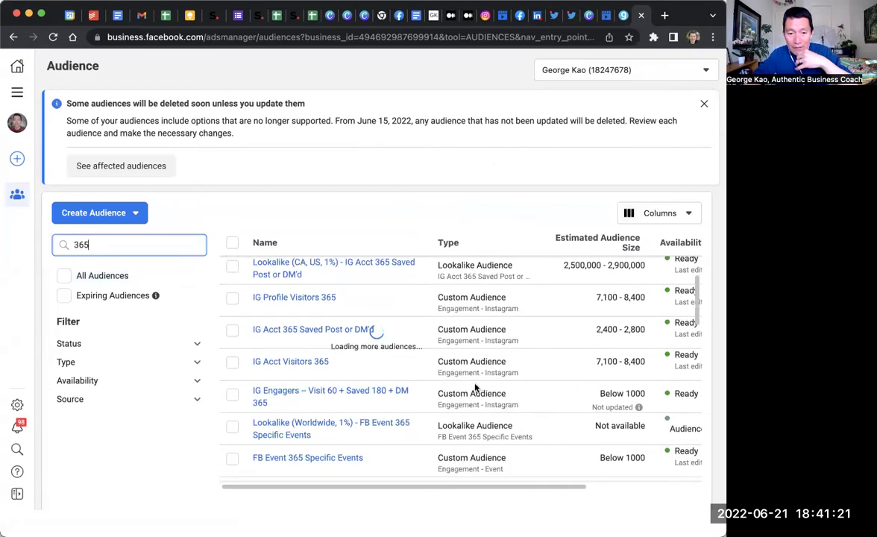
{"action": "scroll", "coordinate": [469, 339], "scroll_direction": "down", "scroll_amount": 3}
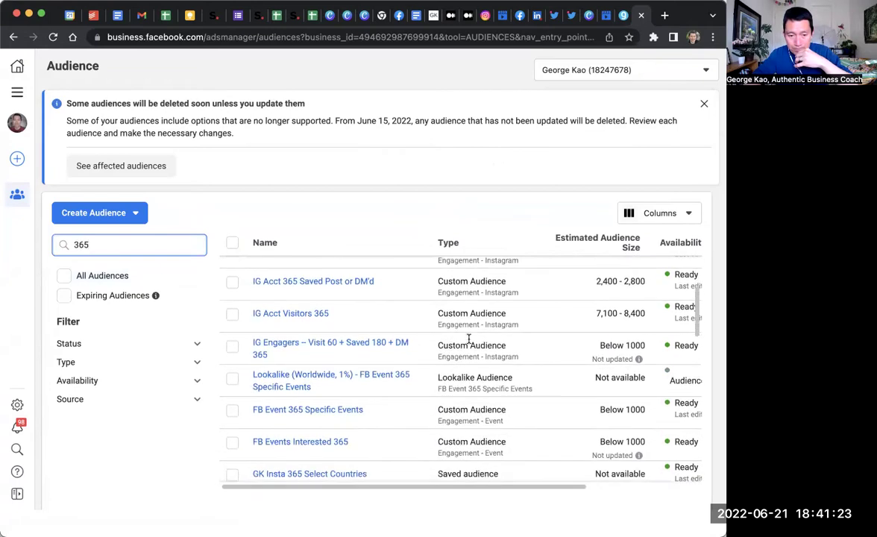
{"action": "scroll", "coordinate": [468, 340], "scroll_direction": "up", "scroll_amount": 5}
{"action": "scroll", "coordinate": [468, 340], "scroll_direction": "down", "scroll_amount": 6}
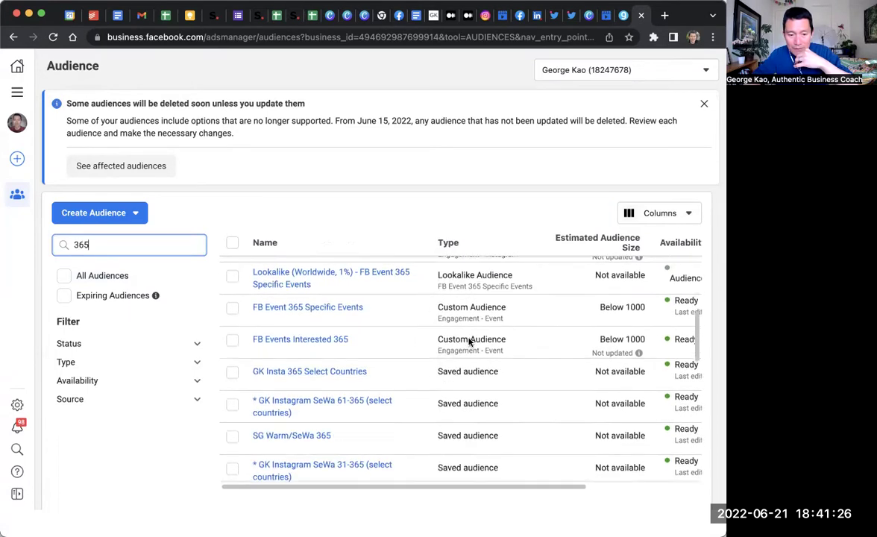
{"action": "scroll", "coordinate": [469, 341], "scroll_direction": "down", "scroll_amount": 1}
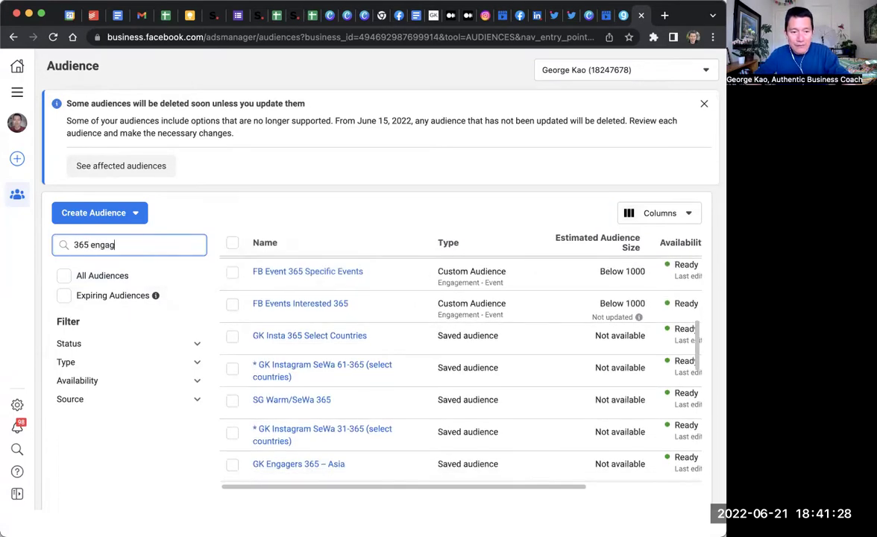
Trim the search back to '365' and scroll to find GK FB 365 – All Engagers
{"action": "key", "text": "BackSpace"}
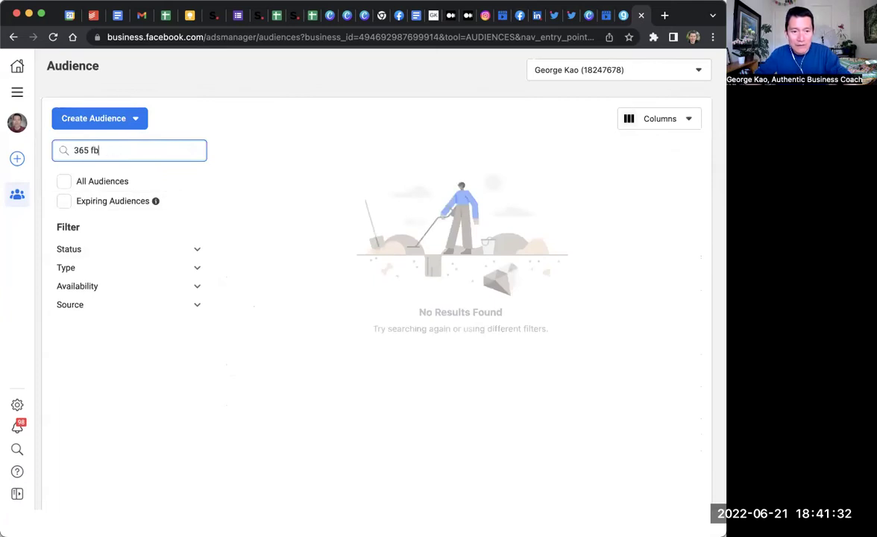
{"action": "key", "text": "BackSpace"}
{"action": "key", "text": "BackSpace"}
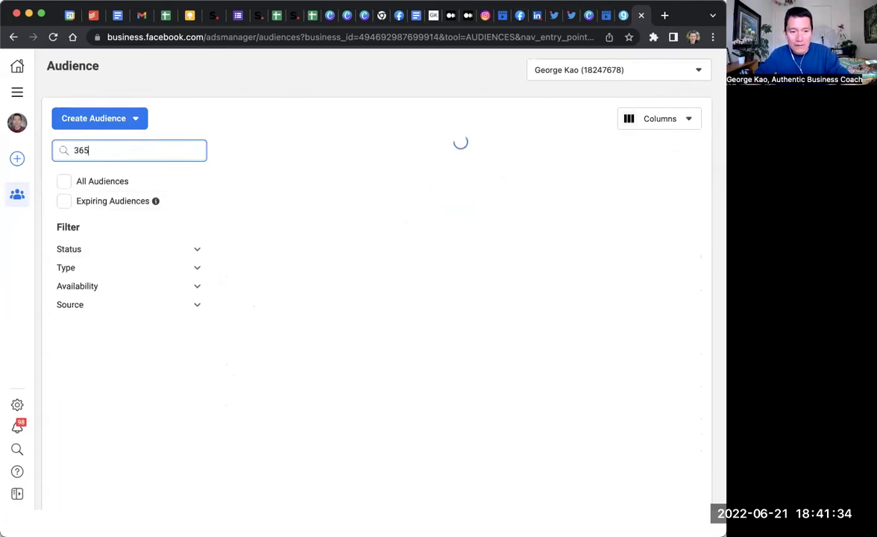
{"action": "scroll", "coordinate": [405, 335], "scroll_direction": "down", "scroll_amount": 5}
{"action": "scroll", "coordinate": [405, 336], "scroll_direction": "down", "scroll_amount": 10}
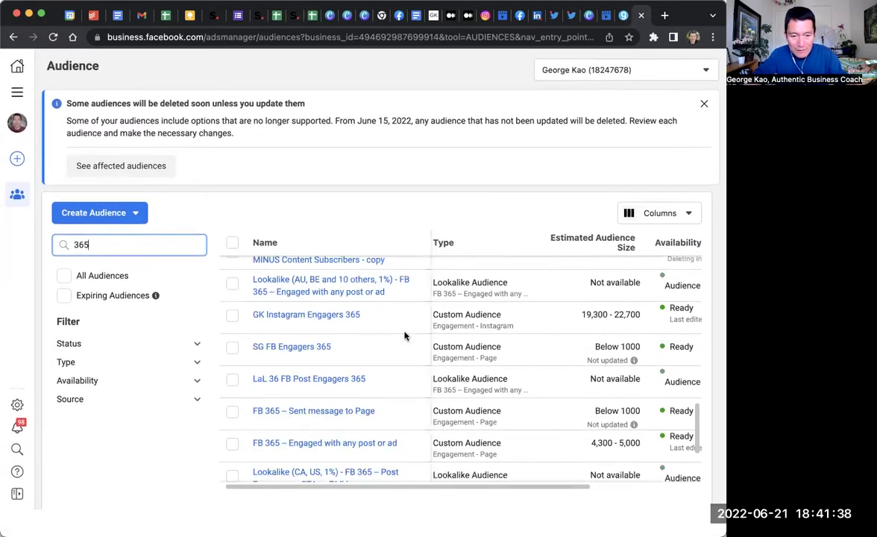
{"action": "scroll", "coordinate": [405, 336], "scroll_direction": "down", "scroll_amount": 2}
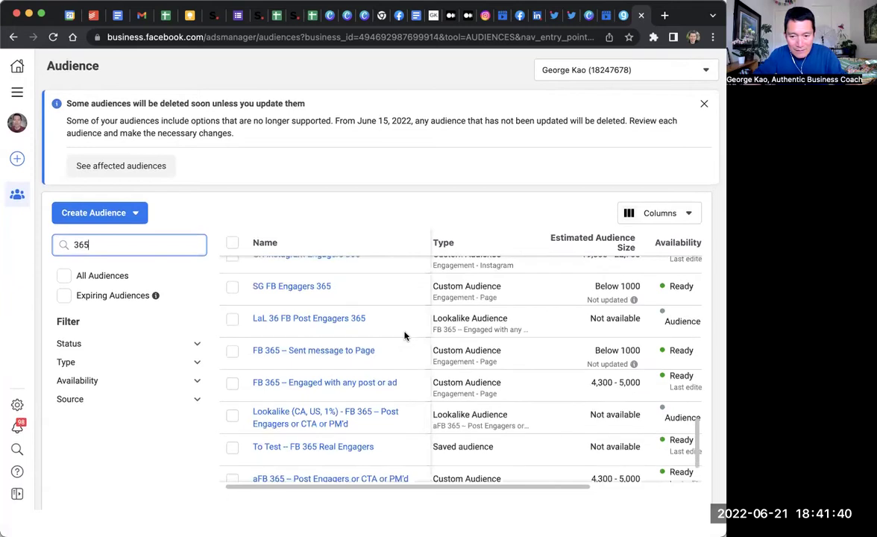
{"action": "scroll", "coordinate": [405, 335], "scroll_direction": "down", "scroll_amount": 3}
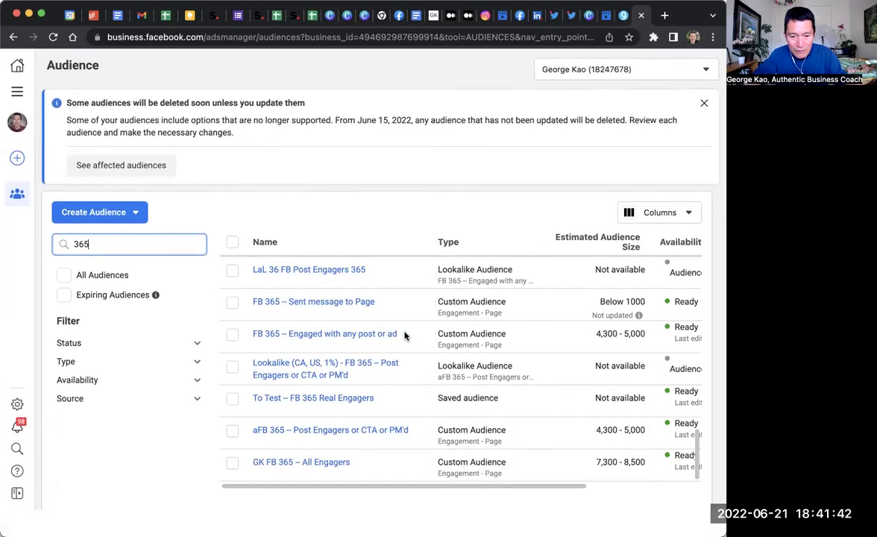